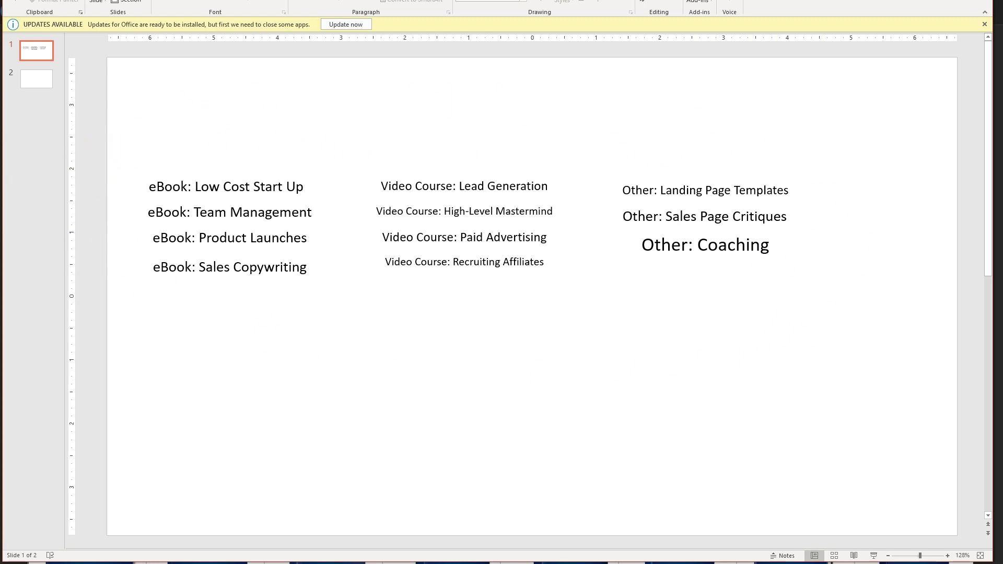
# Select the 'Video Course: High-Level Mastermind' line on slide 1, then deselect it
pyautogui.click(395, 211)
pyautogui.tripleClick(394, 211)
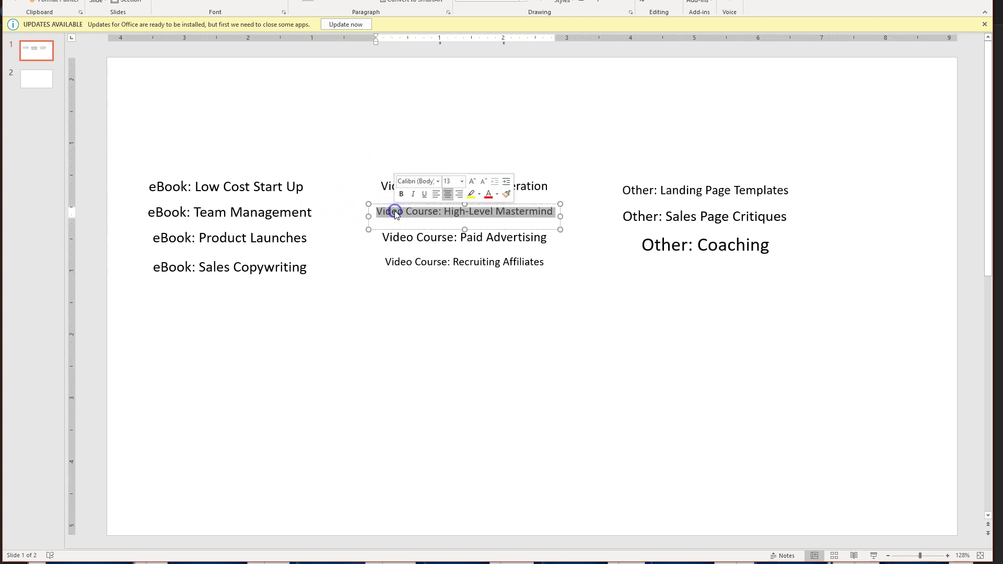
pyautogui.click(494, 333)
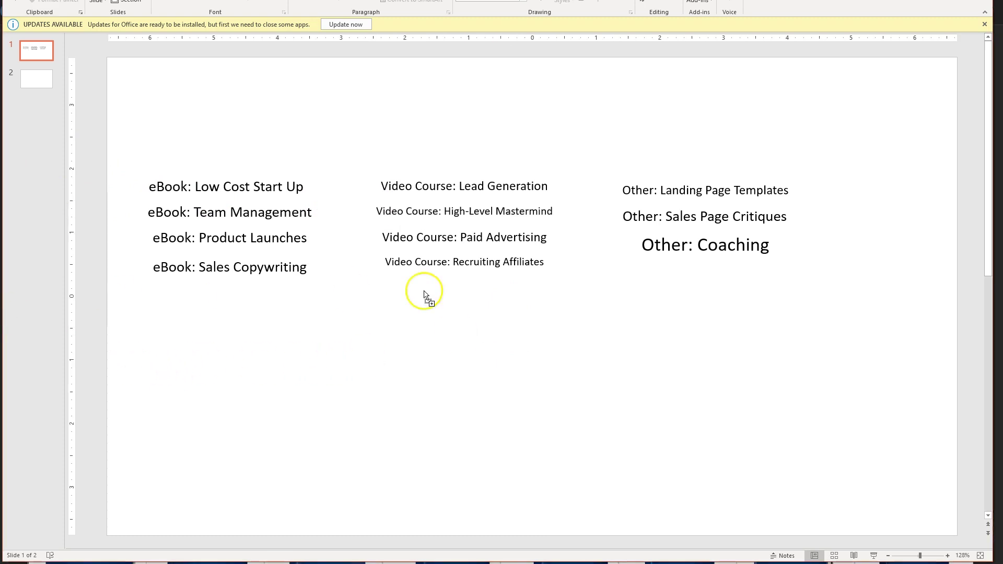
# Paste the Higher-Level Mastermind picture onto slide 2, shrunk and placed right of centre
pyautogui.press('pagedown')
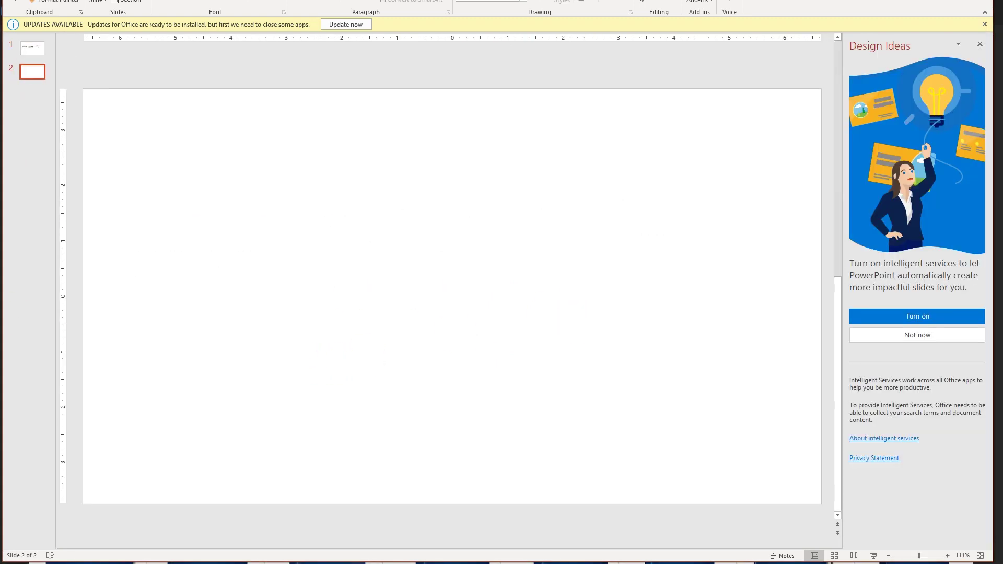
pyautogui.hotkey('ctrl', 'v')
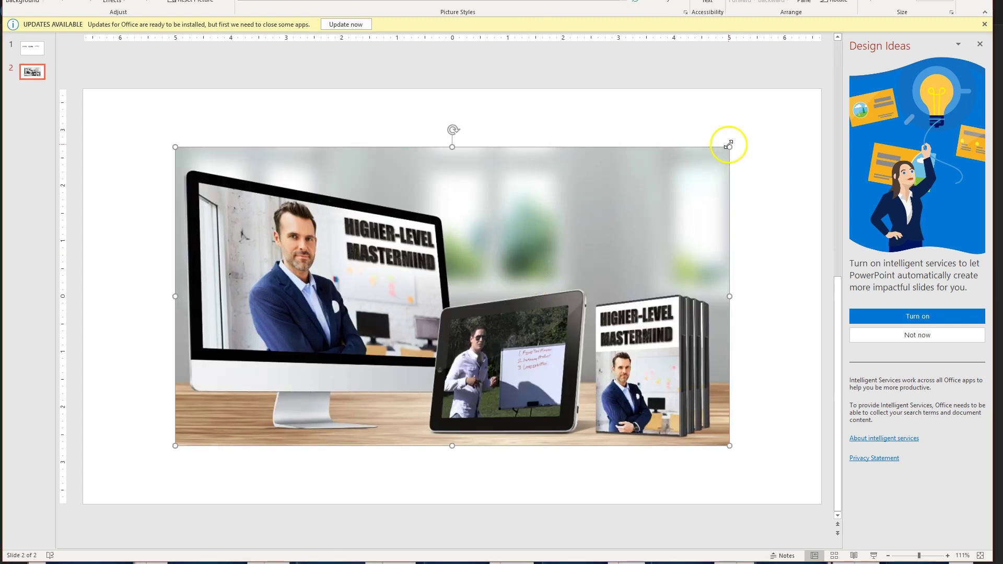
pyautogui.moveTo(730, 146); pyautogui.dragTo(428, 301)
pyautogui.moveTo(315, 359); pyautogui.dragTo(635, 342)
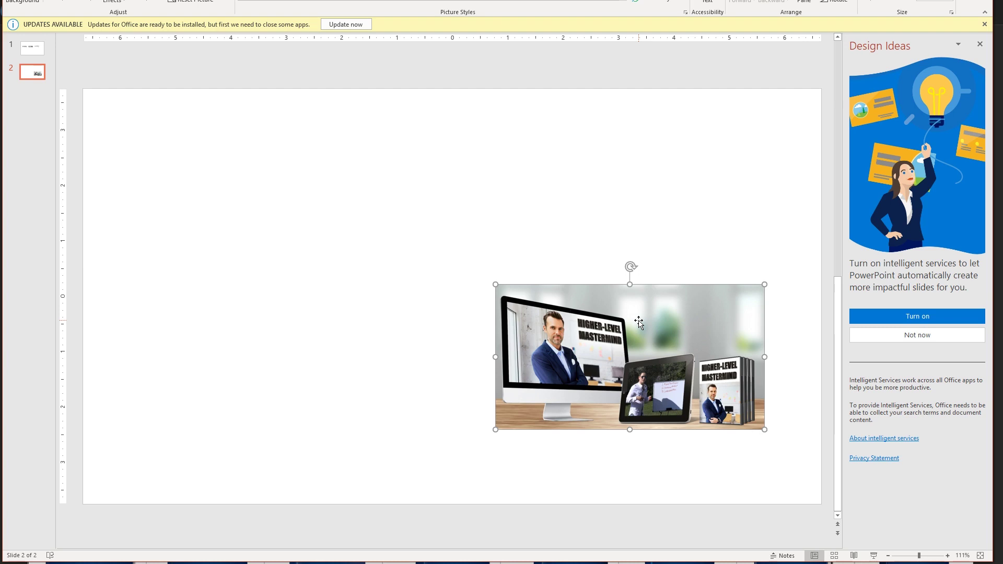
pyautogui.moveTo(648, 332); pyautogui.dragTo(633, 271)
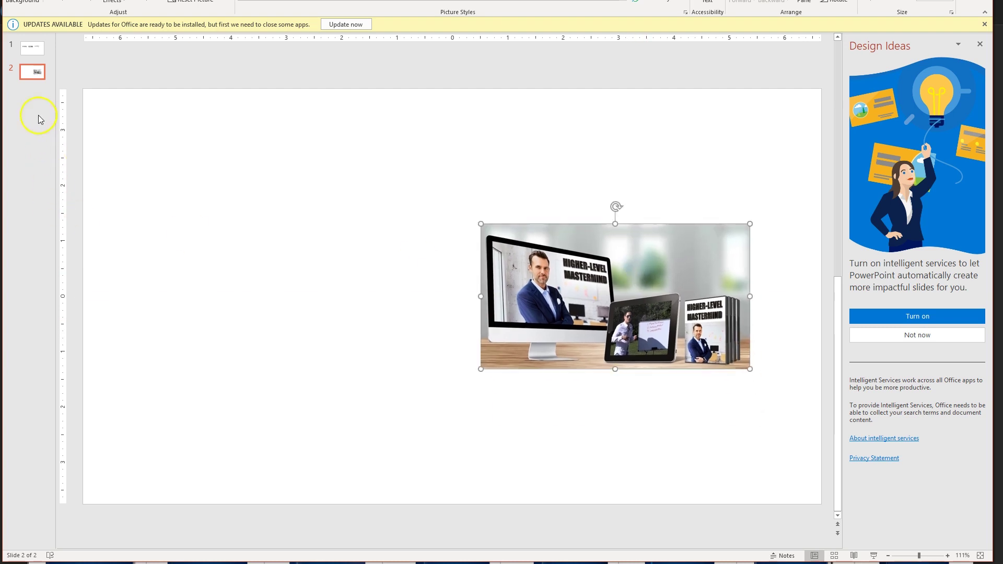
pyautogui.click(30, 51)
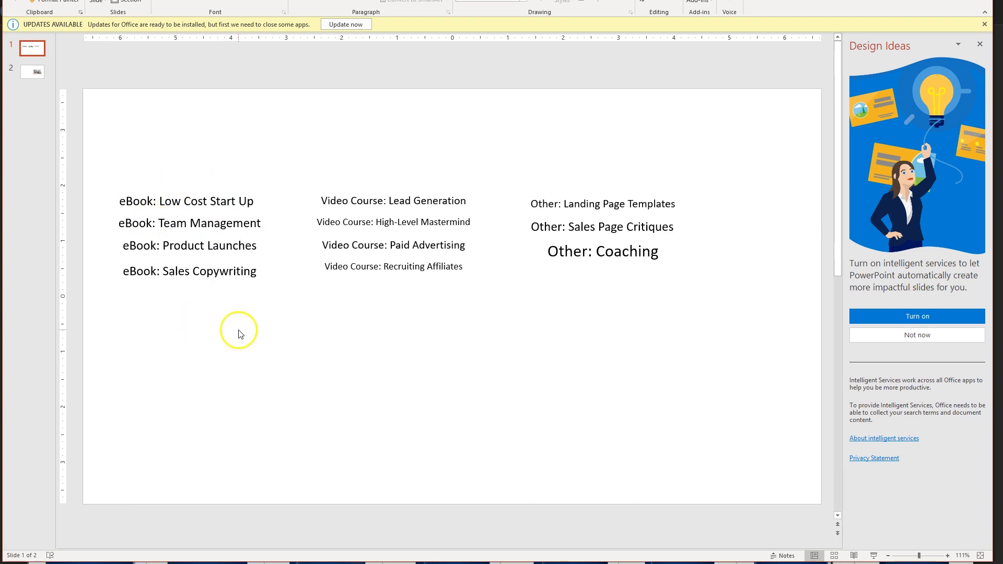
# Switch between the slide 1 product list and the slide 2 picture to compare them
pyautogui.click(32, 73)
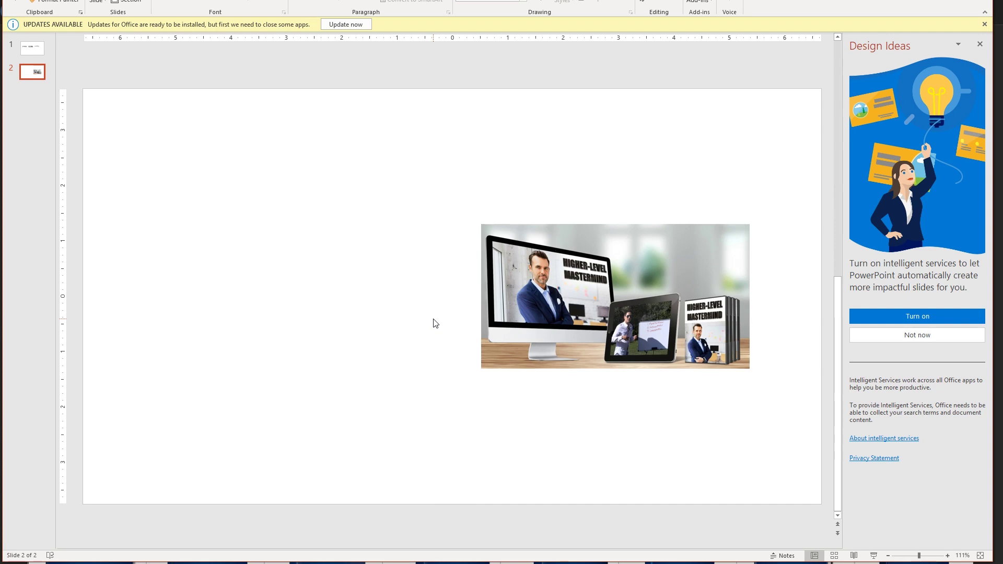
pyautogui.click(646, 397)
pyautogui.click(694, 401)
pyautogui.click(28, 51)
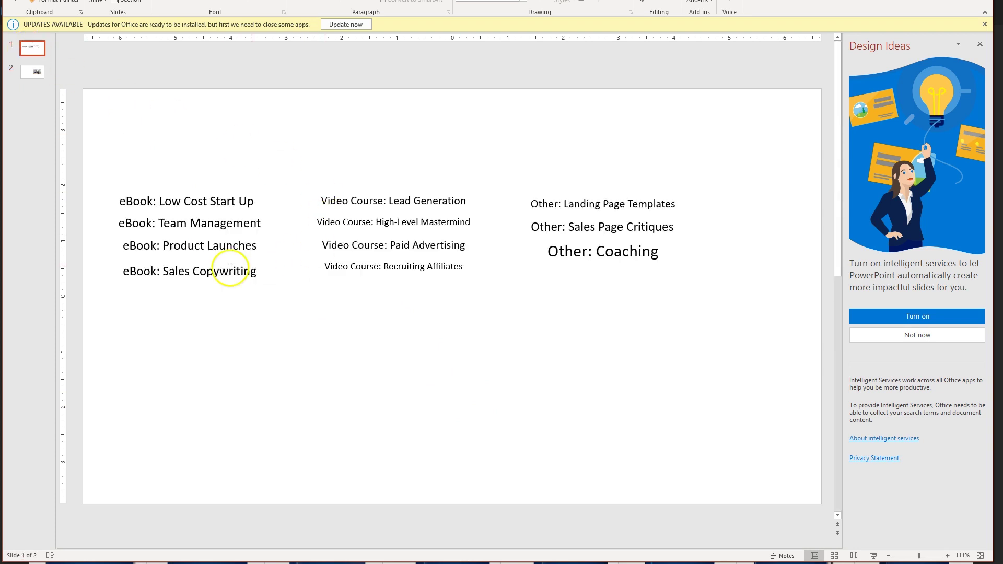
pyautogui.click(32, 70)
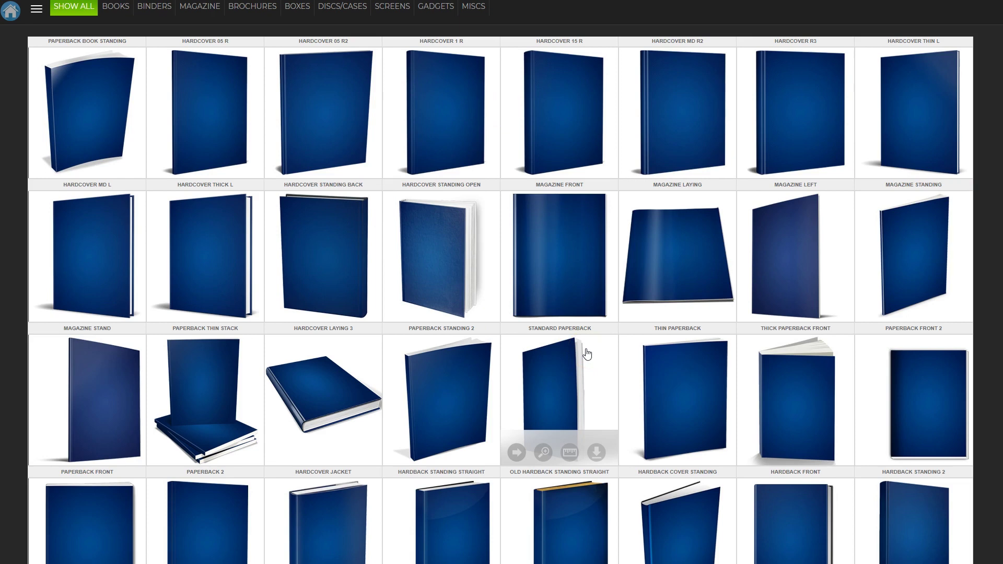
# Scroll through the Show All mockup gallery to find the iPad rows
pyautogui.scroll(-10, 587, 354)
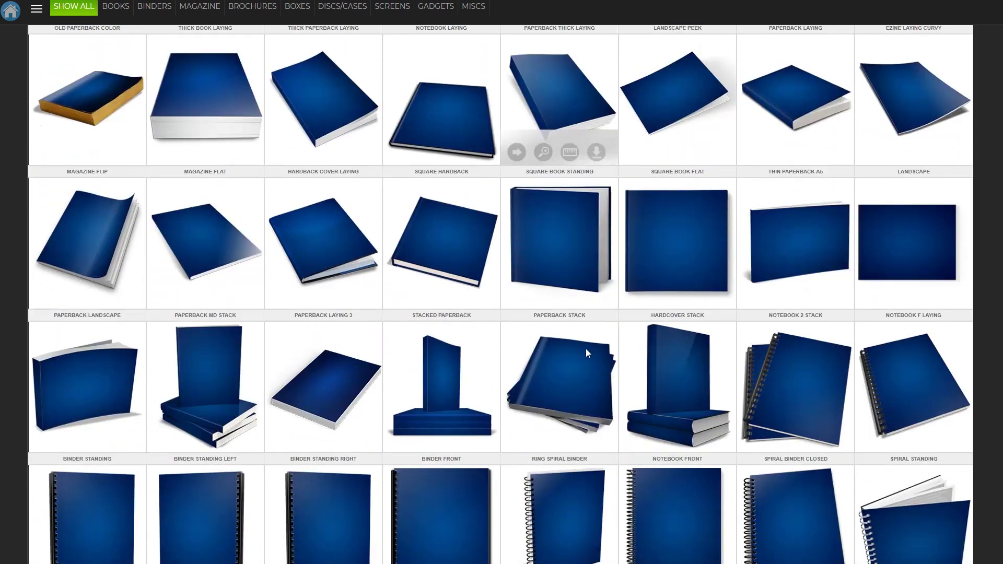
pyautogui.scroll(-10, 587, 354)
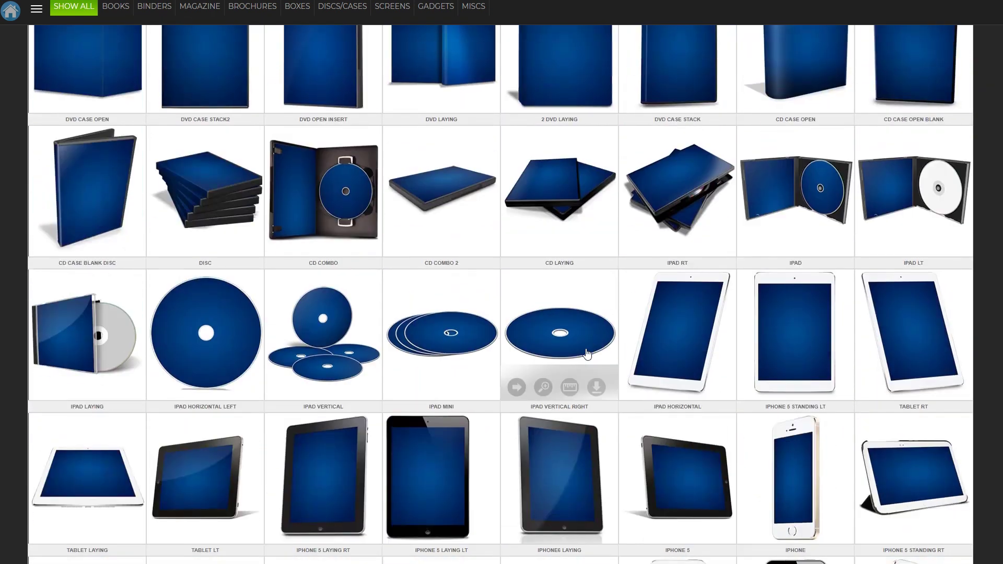
pyautogui.scroll(-5, 587, 353)
pyautogui.scroll(2, 590, 348)
pyautogui.scroll(-2, 605, 336)
pyautogui.scroll(1, 675, 325)
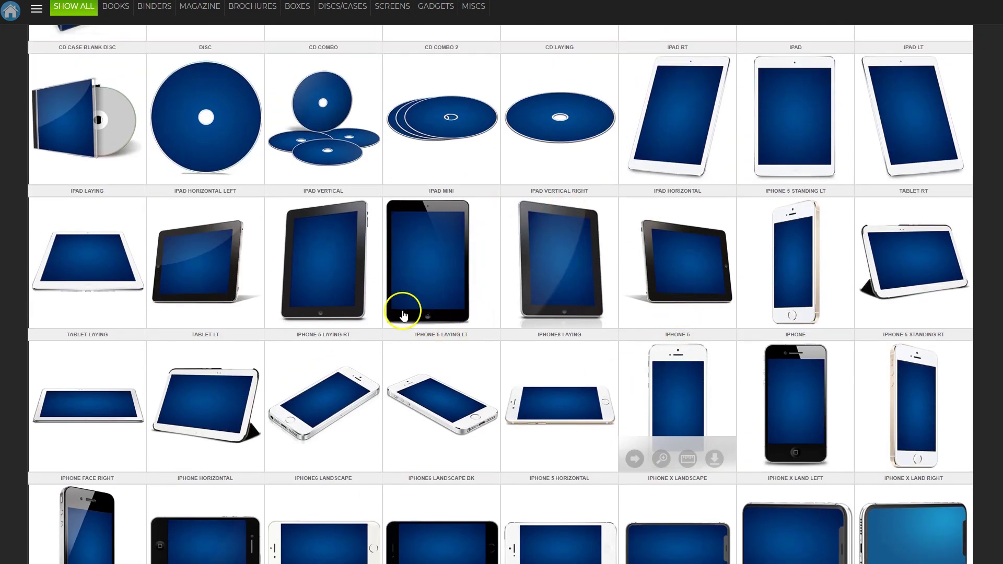
pyautogui.scroll(1, 407, 309)
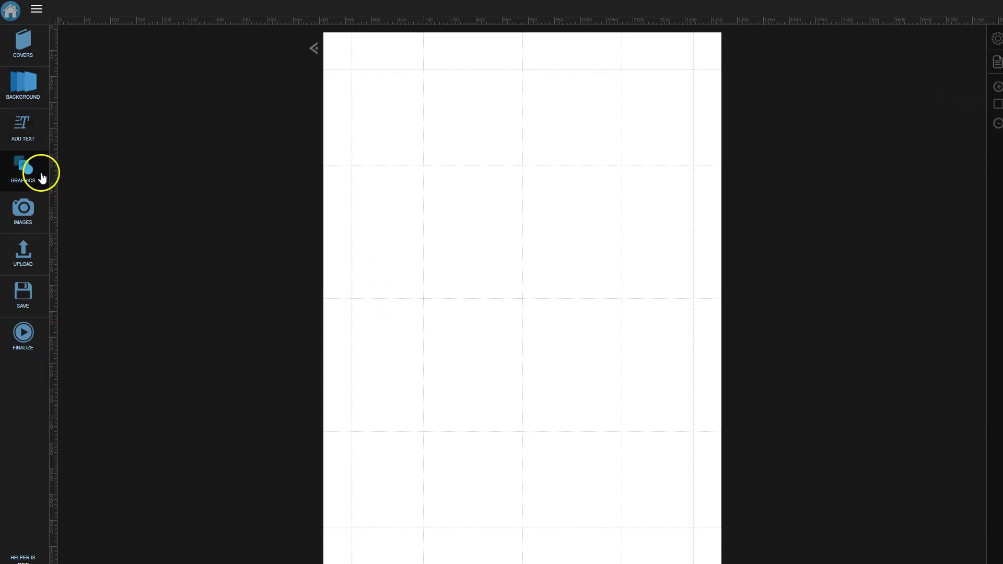
# Search the Pixabay stock images for 'entrepreneur' and add the whiteboard photo to the cover
pyautogui.moveTo(29, 133)
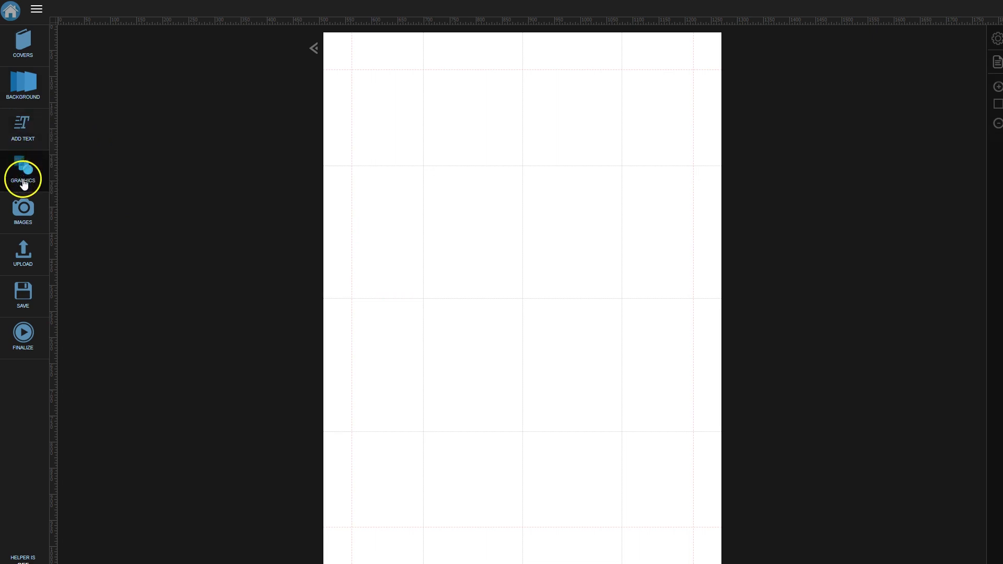
pyautogui.click(24, 214)
pyautogui.click(464, 47)
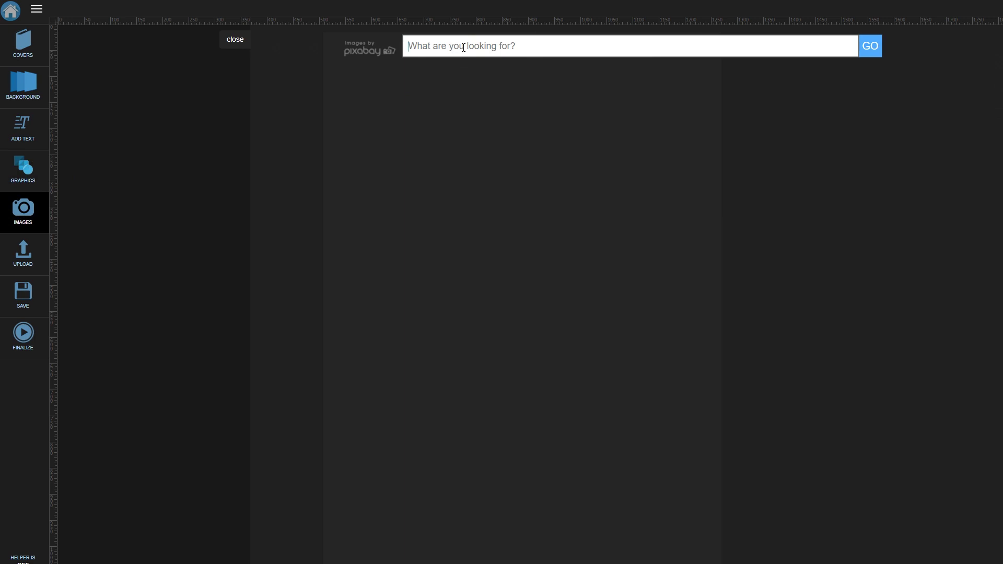
pyautogui.write('entrepreneur')
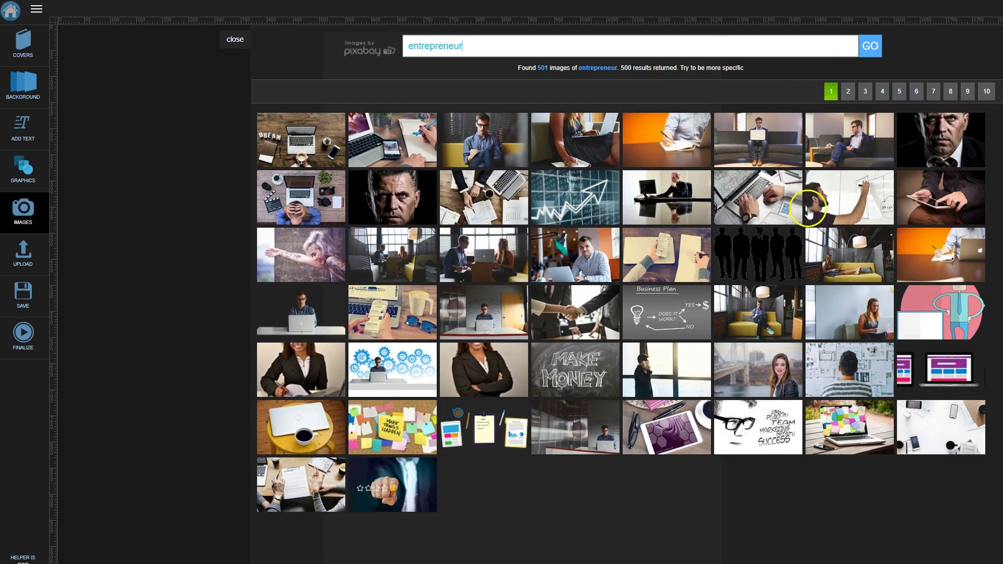
pyautogui.click(859, 204)
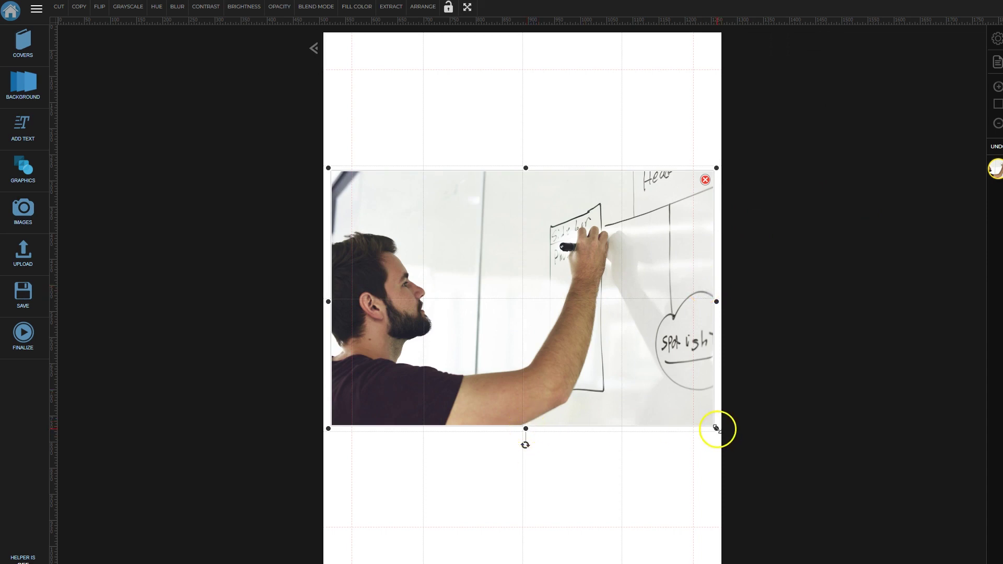
# Enlarge the whiteboard photo and position it across the lower part of the cover
pyautogui.moveTo(716, 429); pyautogui.dragTo(902, 531)
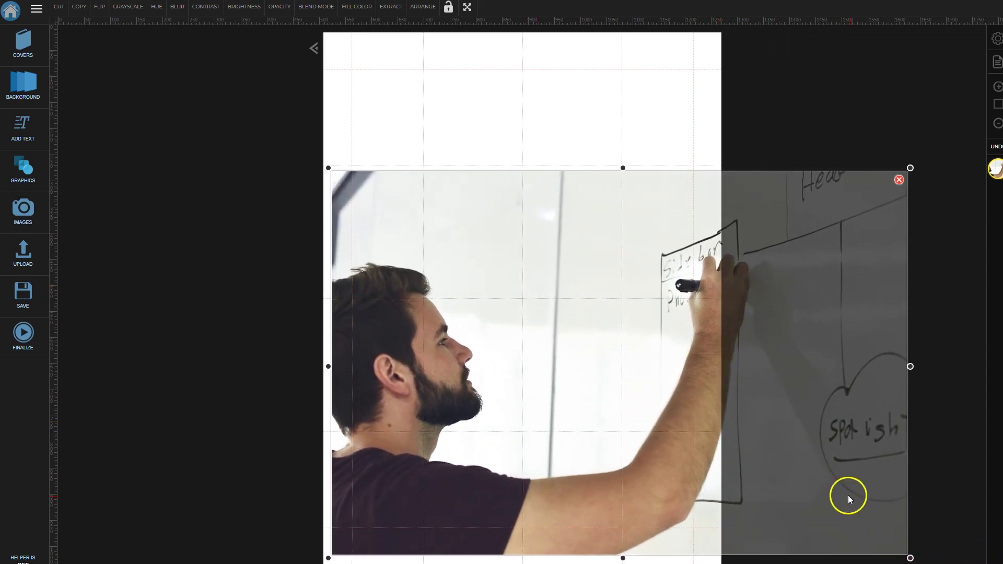
pyautogui.moveTo(847, 495); pyautogui.dragTo(763, 496)
pyautogui.moveTo(843, 183); pyautogui.dragTo(824, 211)
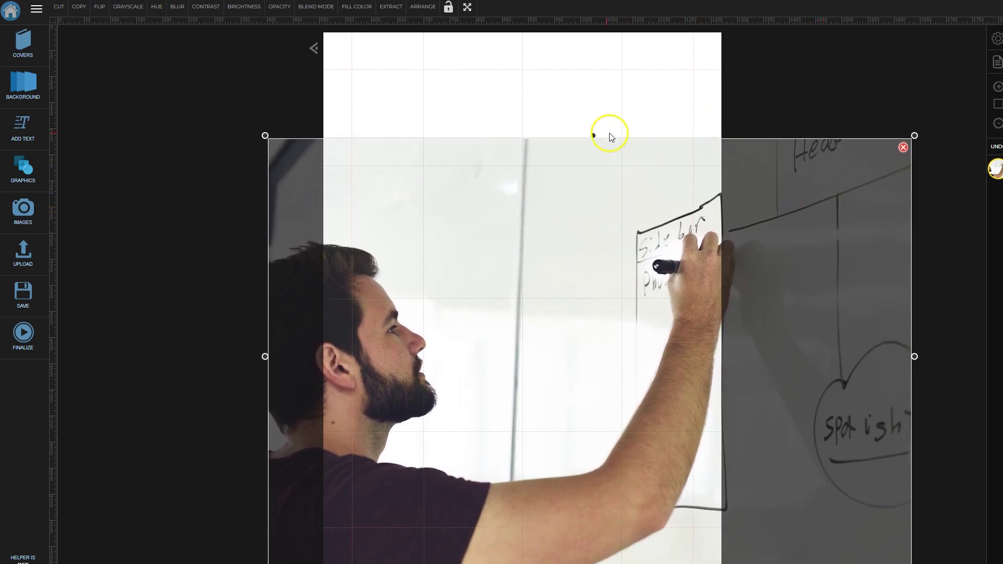
pyautogui.moveTo(914, 139); pyautogui.dragTo(888, 167)
# Add a big heading near the top of the cover reading 'HIGH LEVEL STRATEGIES'
pyautogui.click(17, 128)
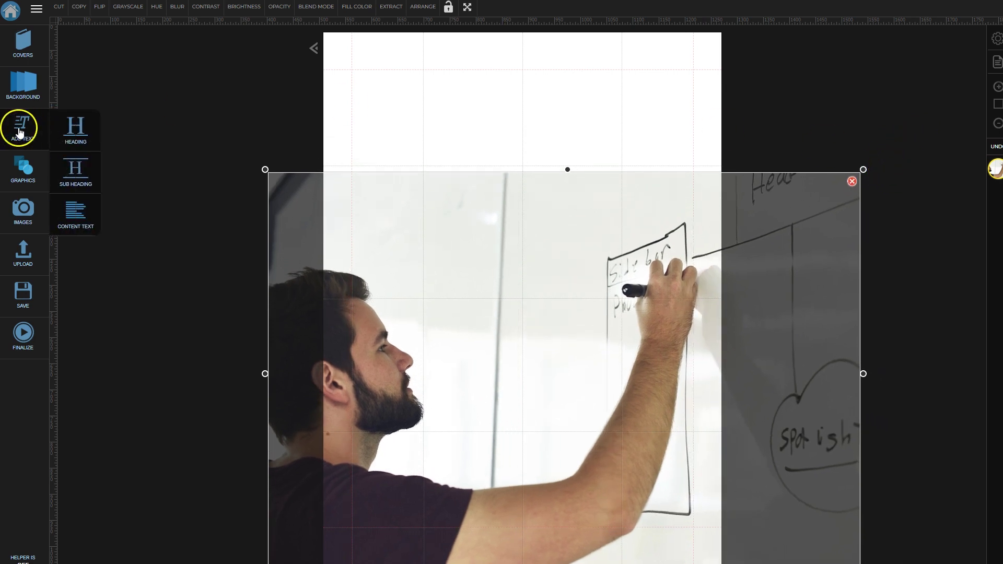
pyautogui.click(89, 137)
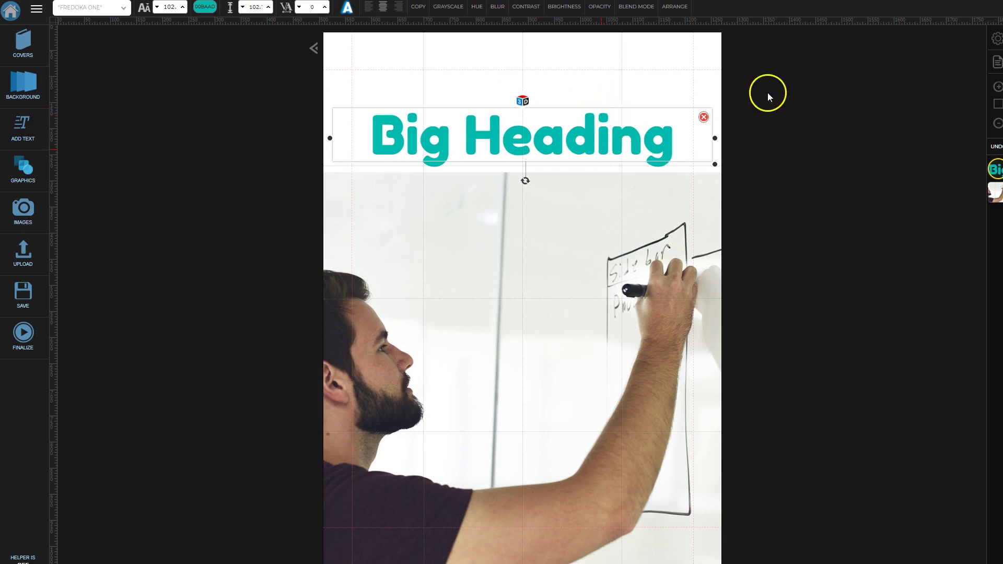
pyautogui.moveTo(606, 159); pyautogui.dragTo(605, 101)
pyautogui.press('Escape')
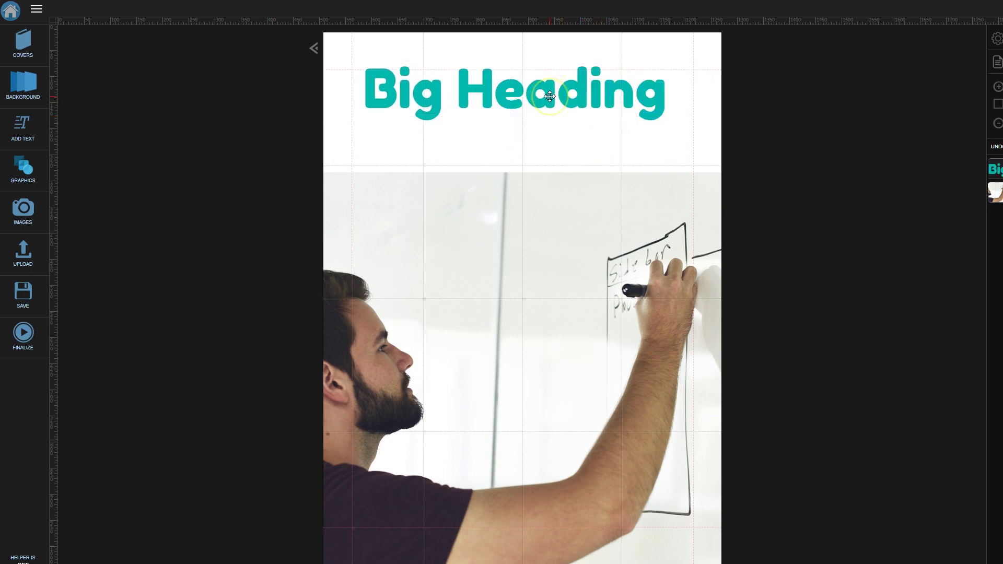
pyautogui.tripleClick(549, 97)
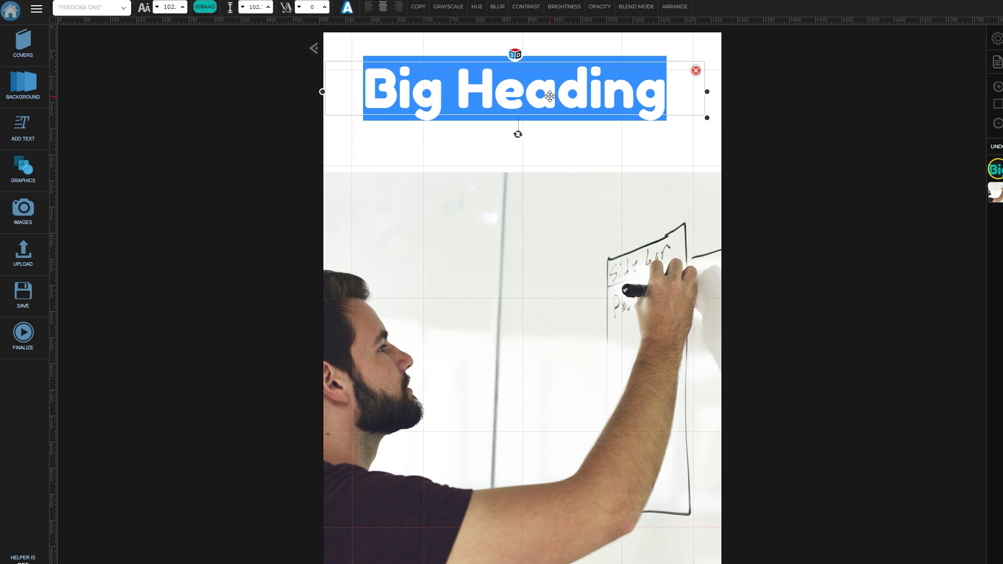
pyautogui.write('HIGH')
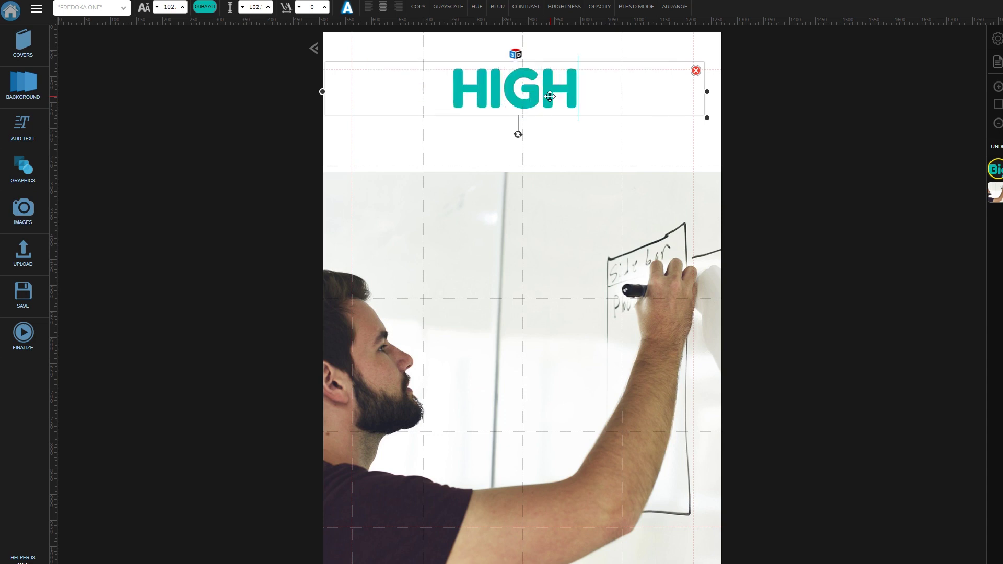
pyautogui.write(' LEVEL S')
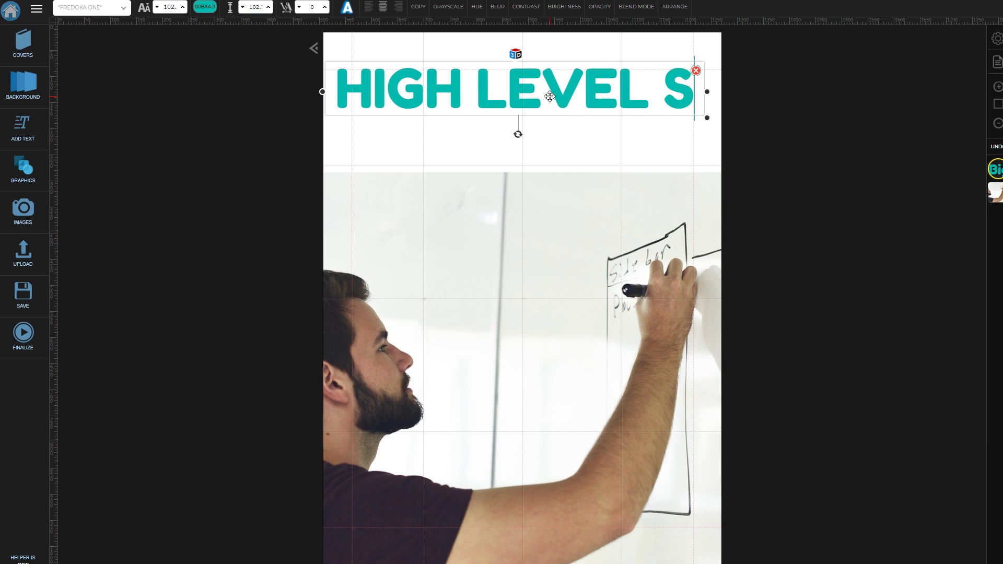
pyautogui.write('TRATEGIES')
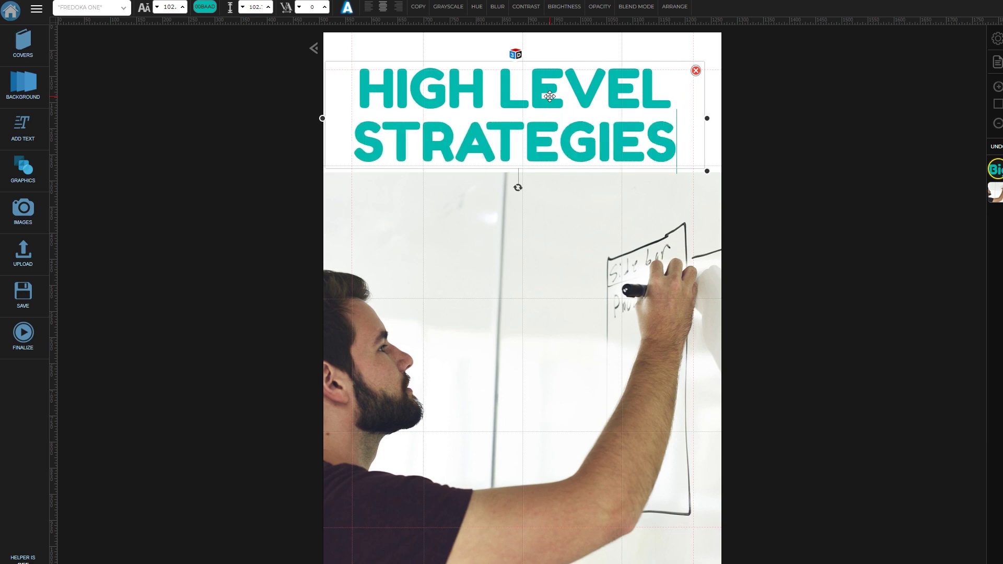
# Set the headline to Anton at size 125 and move it to the top of the cover
pyautogui.click(124, 9)
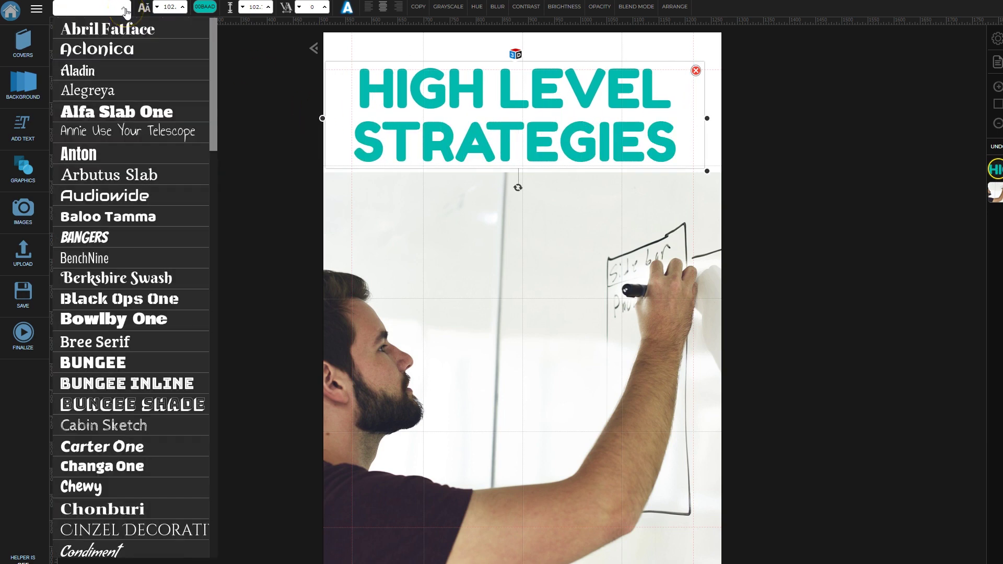
pyautogui.click(82, 154)
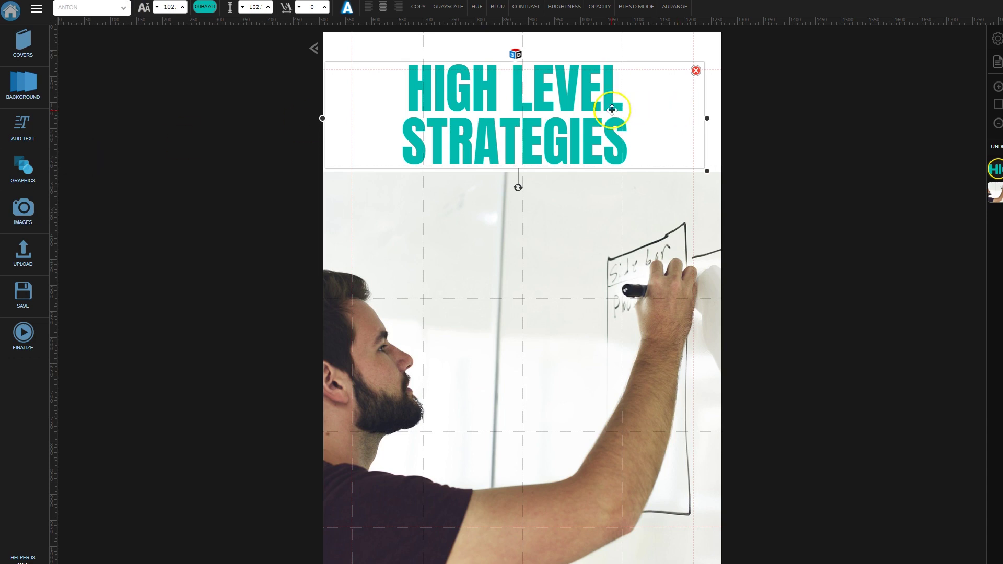
pyautogui.moveTo(587, 91); pyautogui.dragTo(593, 83)
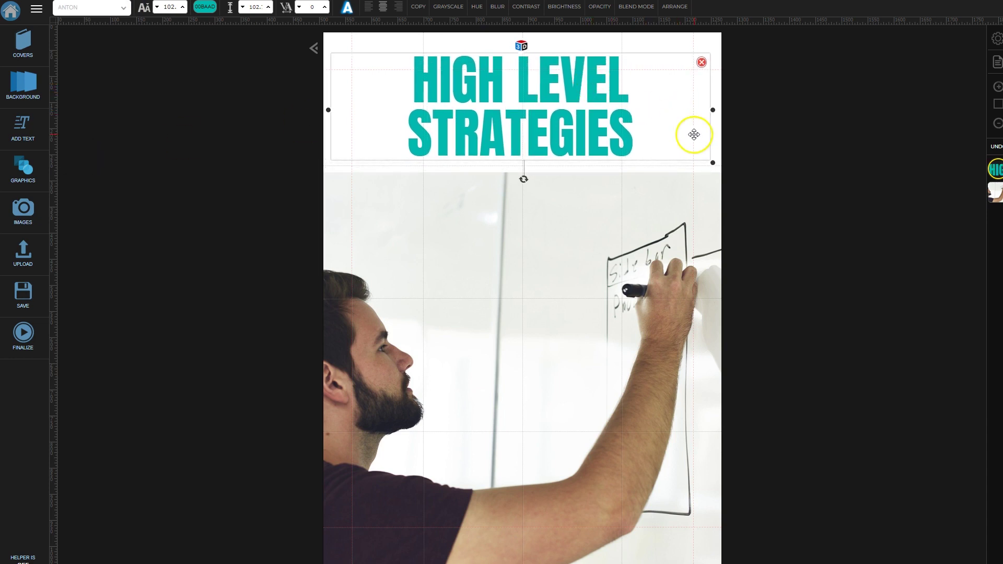
pyautogui.click(183, 7)
pyautogui.click(183, 7)
pyautogui.click(183, 6)
pyautogui.click(182, 7)
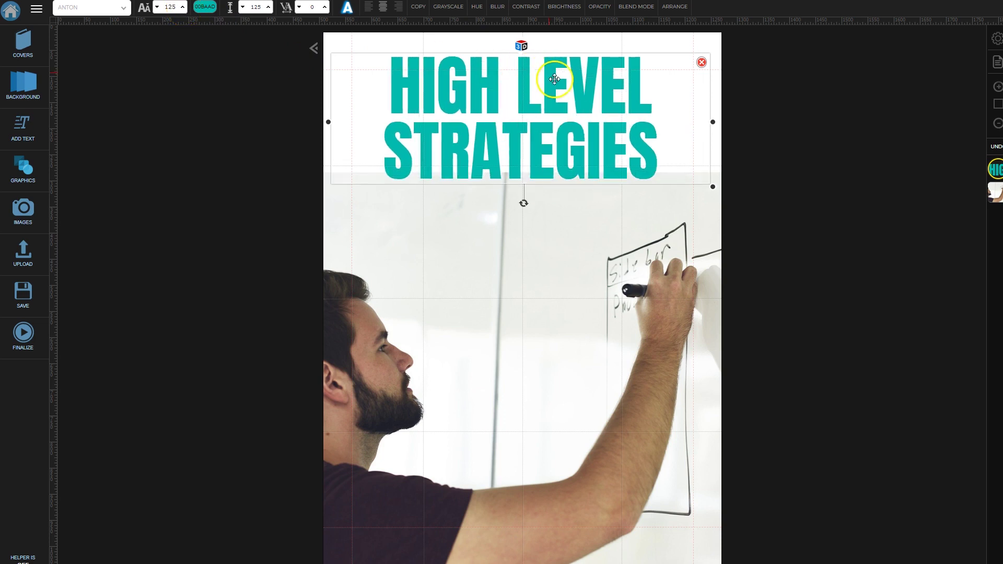
pyautogui.moveTo(554, 79); pyautogui.dragTo(549, 75)
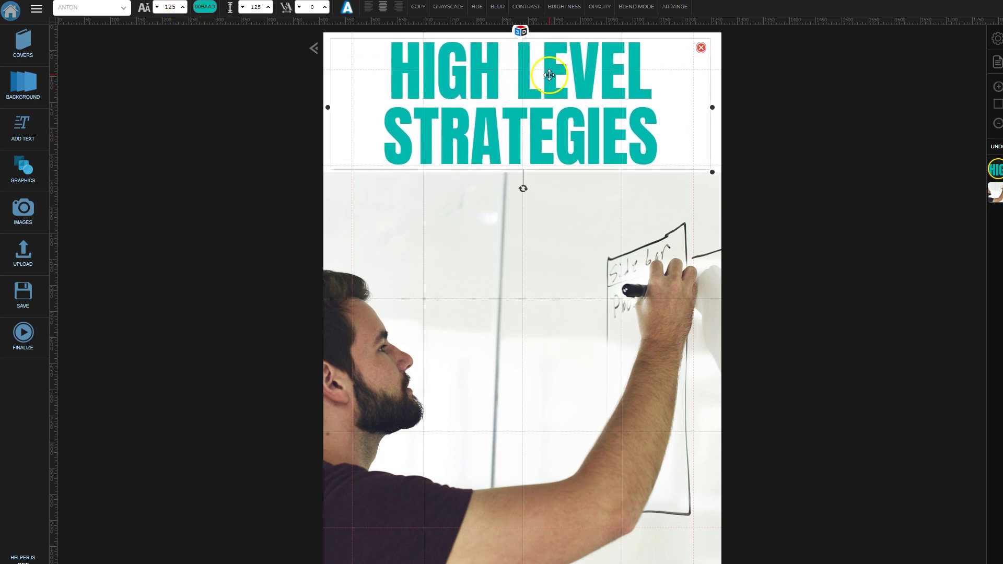
pyautogui.click(908, 227)
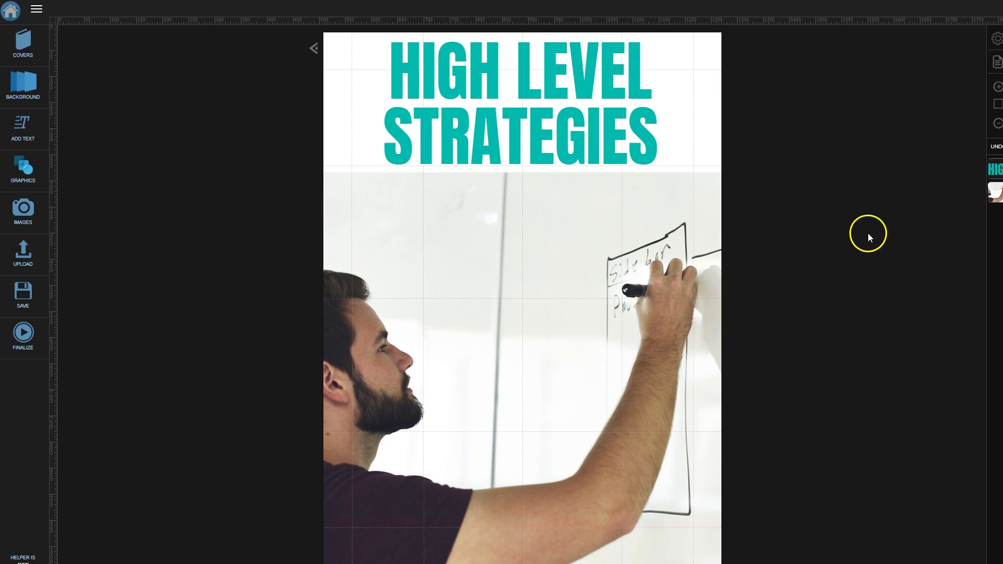
pyautogui.click(411, 178)
pyautogui.click(180, 356)
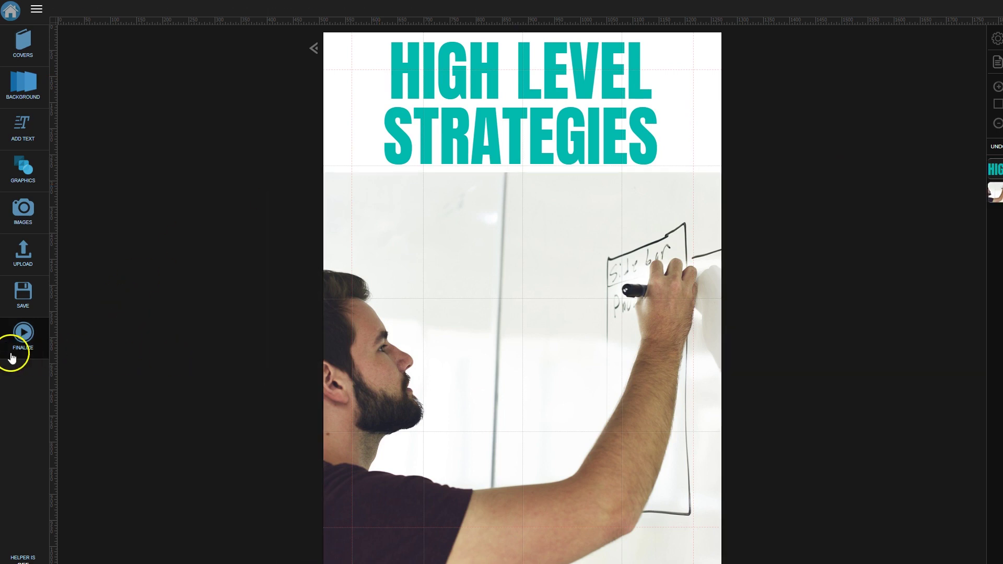
# Finalize the cover and download the 3D iPad mockup as a 707×1018 PNG
pyautogui.click(27, 338)
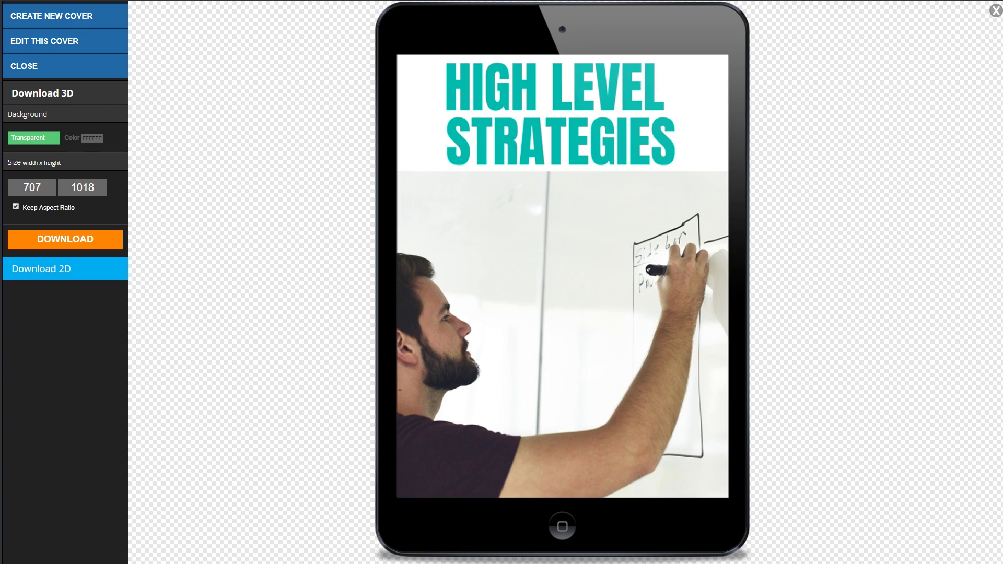
pyautogui.hotkey('alt', 'Tab')
pyautogui.click(69, 239)
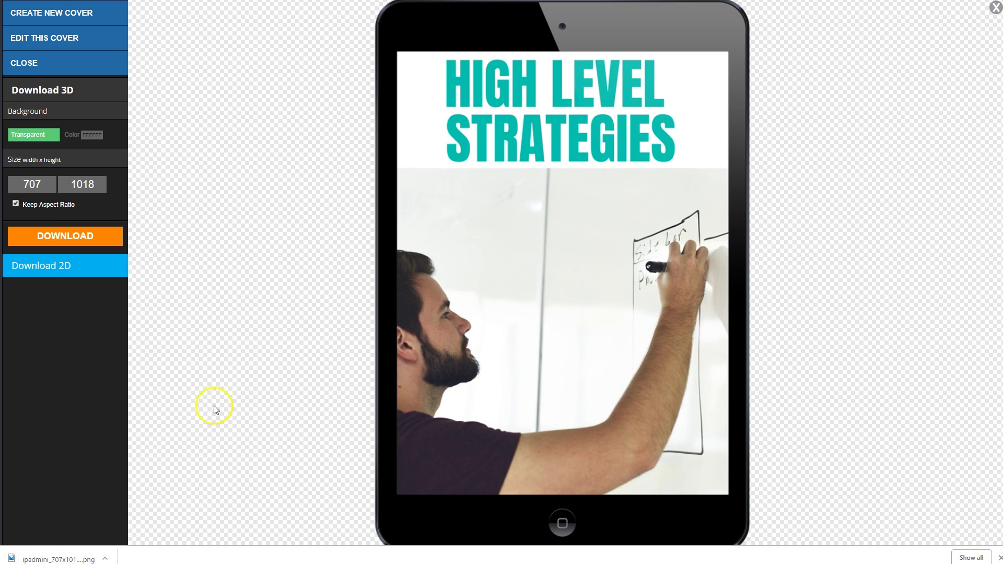
pyautogui.click(999, 558)
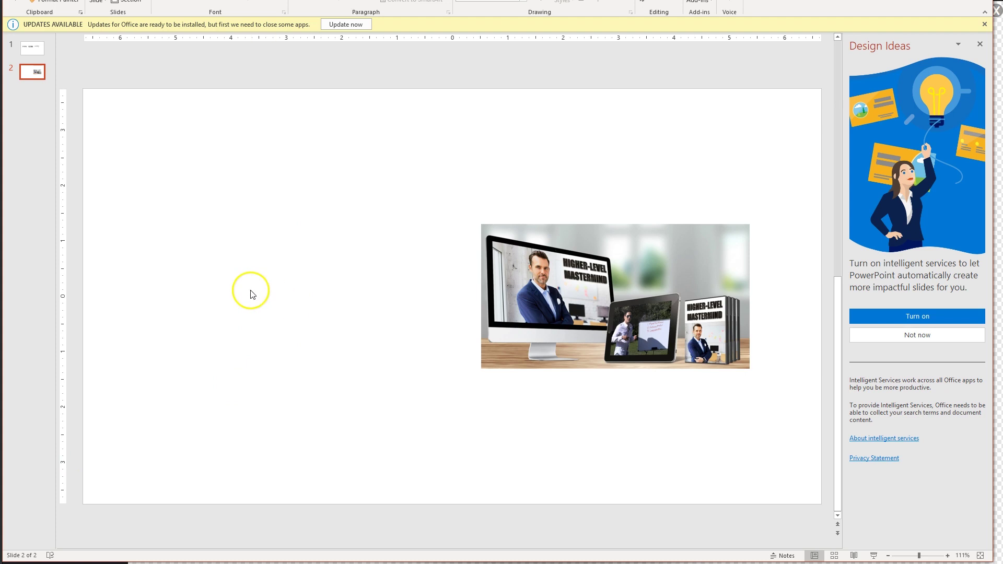
# Paste the iPad cover image, shrink it left of the Mastermind picture, and draw an arrow between them
pyautogui.hotkey('ctrl', 'v')
pyautogui.moveTo(596, 505); pyautogui.dragTo(417, 250)
pyautogui.moveTo(379, 154); pyautogui.dragTo(265, 269)
pyautogui.moveTo(311, 366)
pyautogui.mouseDown()
pyautogui.moveTo(313, 374)
pyautogui.moveTo(301, 359)
pyautogui.mouseUp()
pyautogui.moveTo(522, 293); pyautogui.dragTo(485, 280)
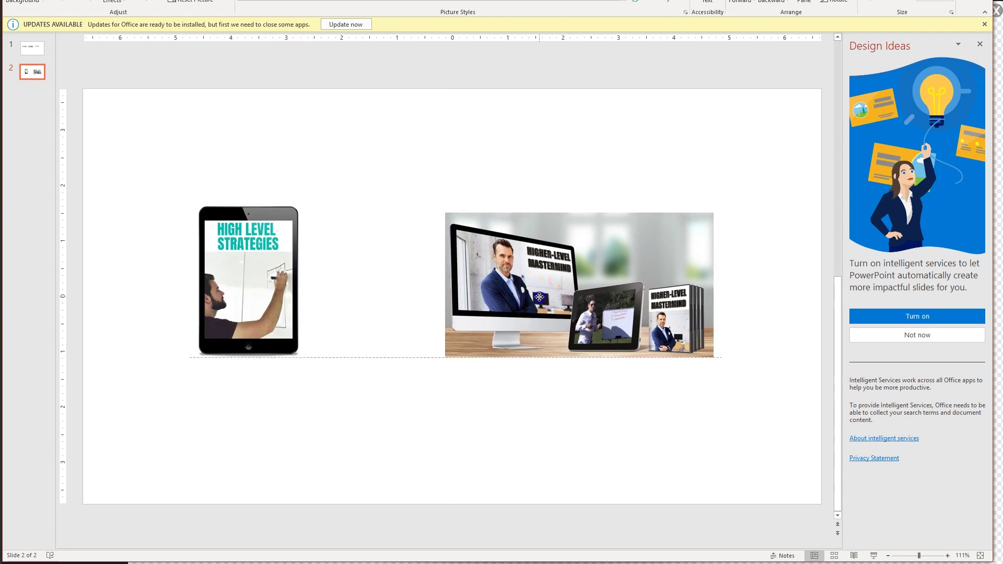
pyautogui.click(261, 290)
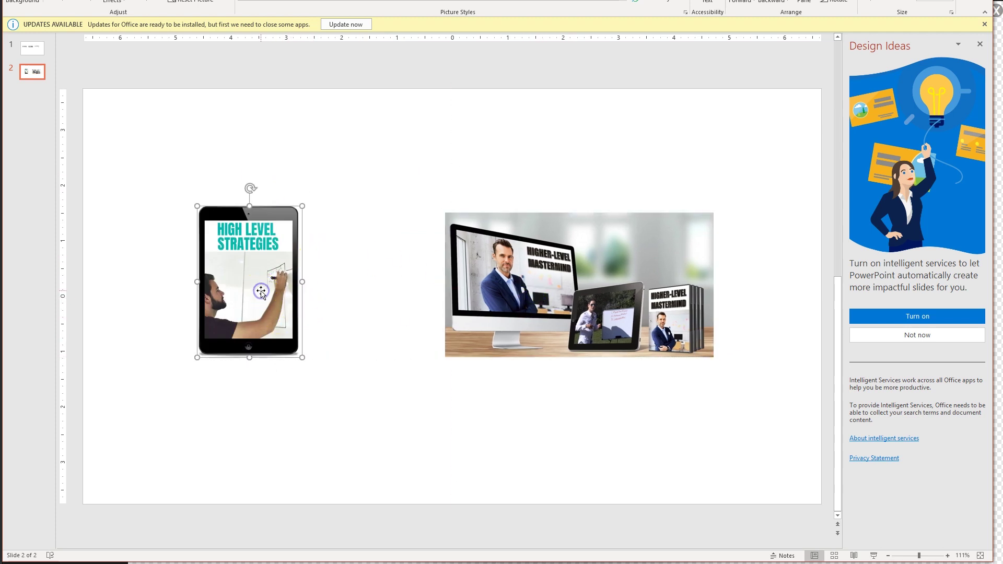
pyautogui.click(363, 143)
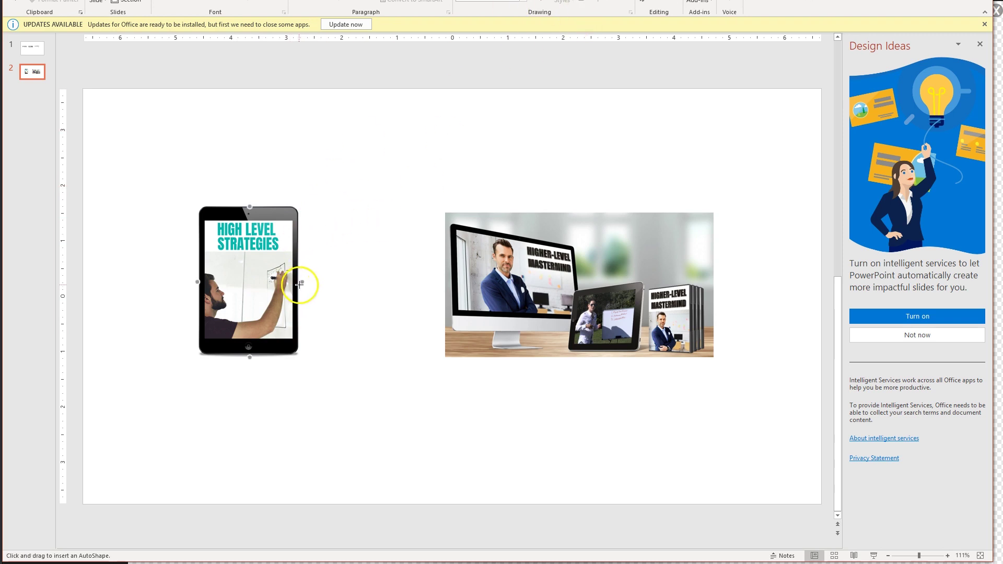
pyautogui.moveTo(302, 281); pyautogui.dragTo(435, 281)
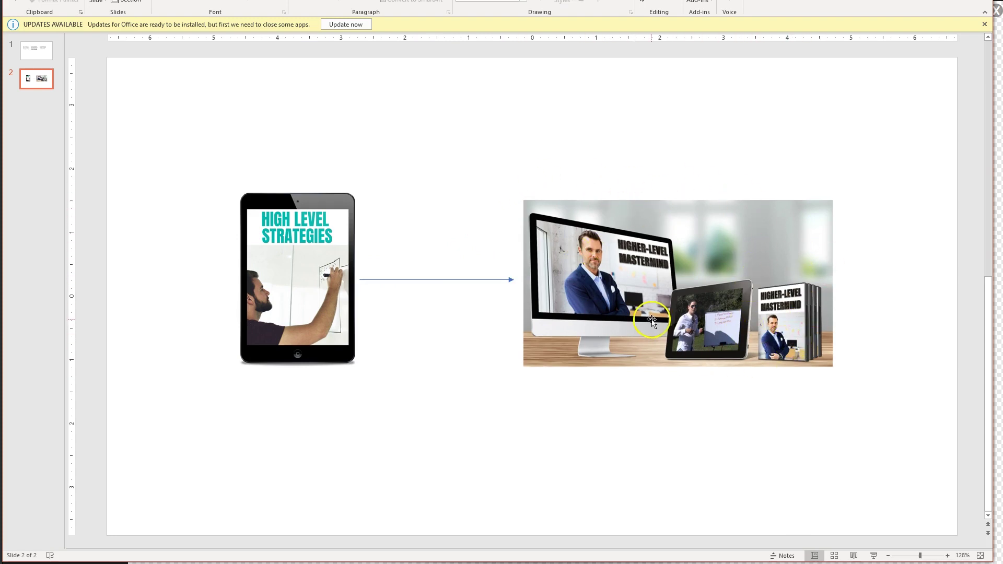
# Draw a downward arrow from the iPad image to three side-by-side rectangles below it
pyautogui.click(489, 5)
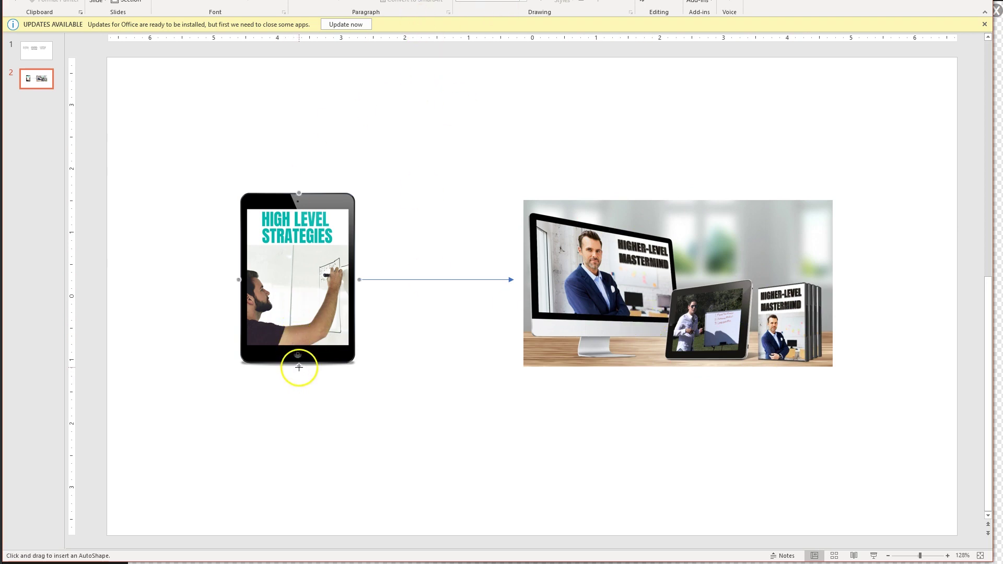
pyautogui.moveTo(299, 367); pyautogui.dragTo(299, 446)
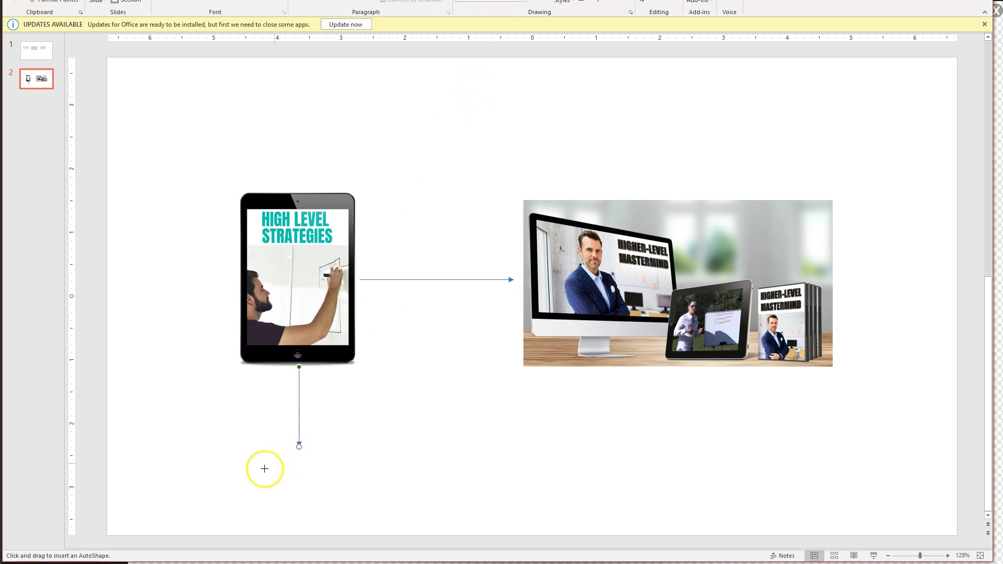
pyautogui.moveTo(283, 461); pyautogui.dragTo(372, 483)
pyautogui.click(341, 467)
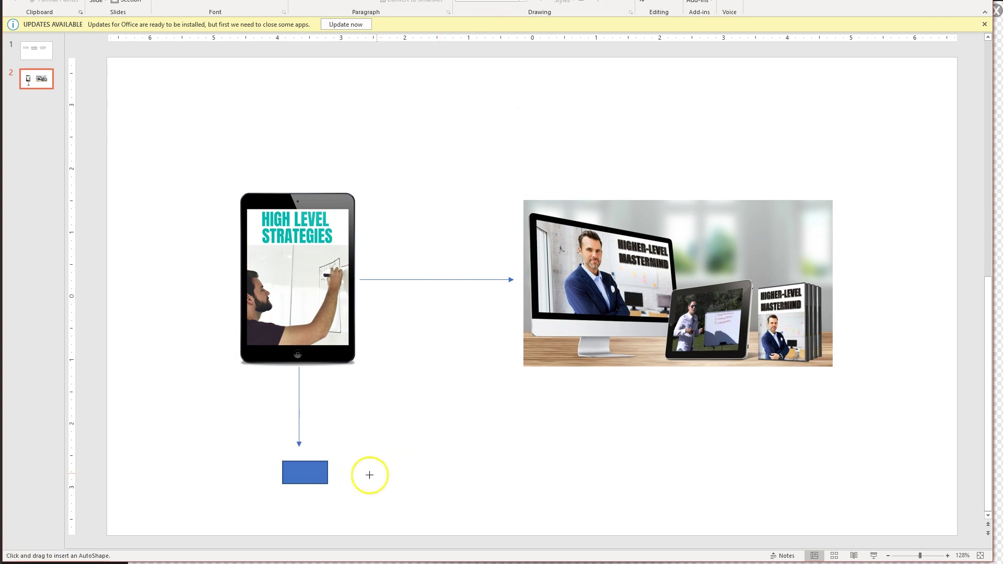
pyautogui.moveTo(338, 461); pyautogui.dragTo(377, 484)
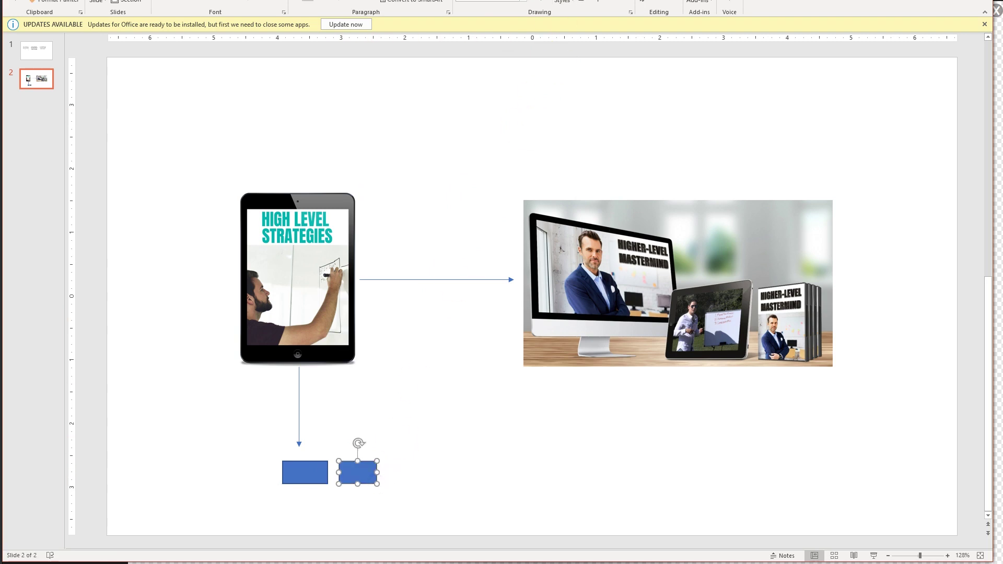
pyautogui.click(492, 2)
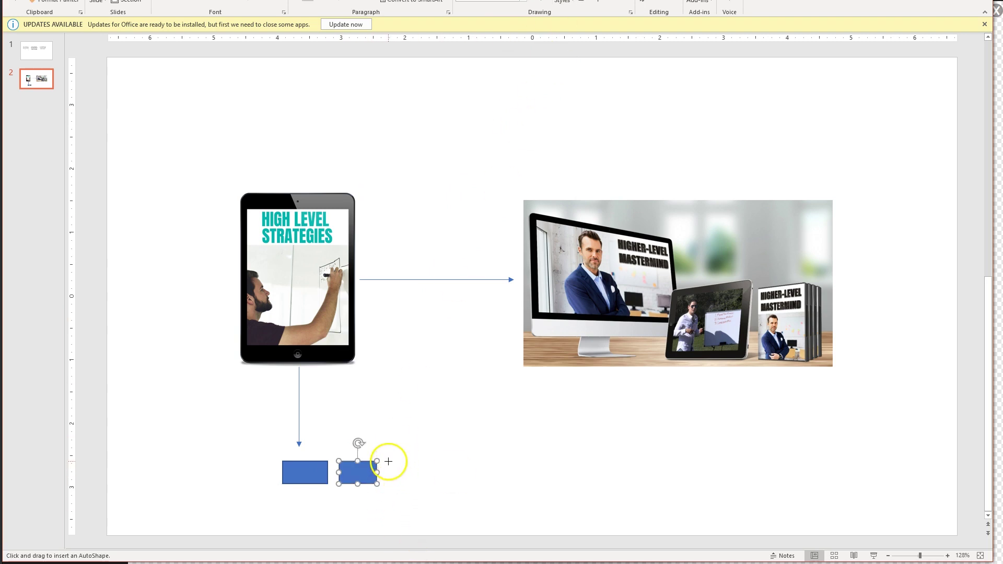
pyautogui.moveTo(388, 461); pyautogui.dragTo(426, 484)
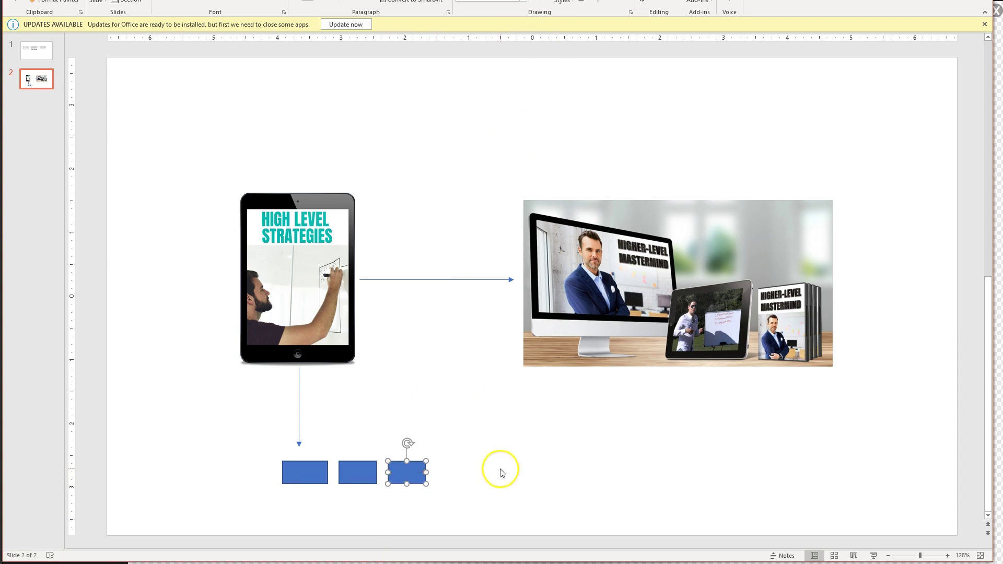
pyautogui.click(501, 473)
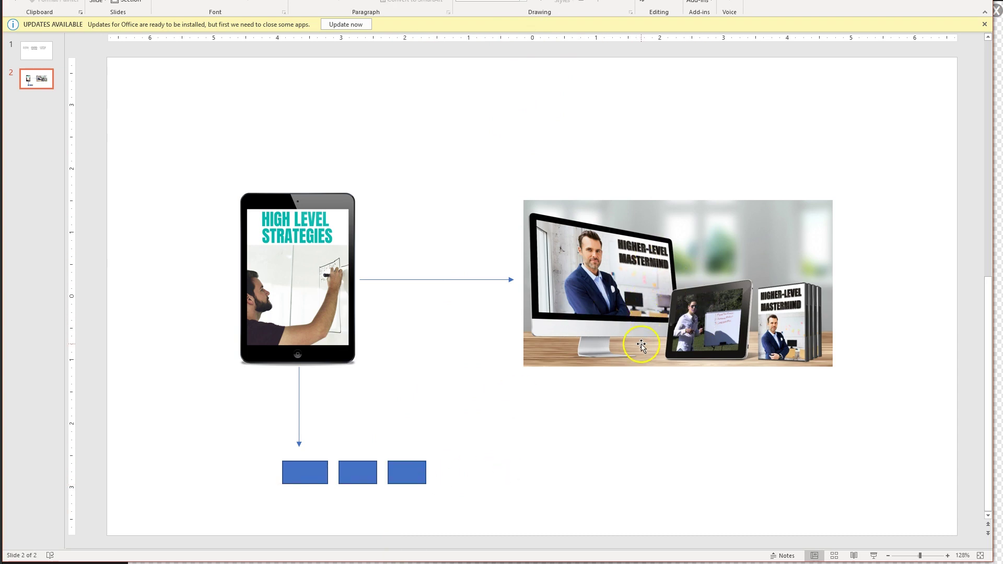